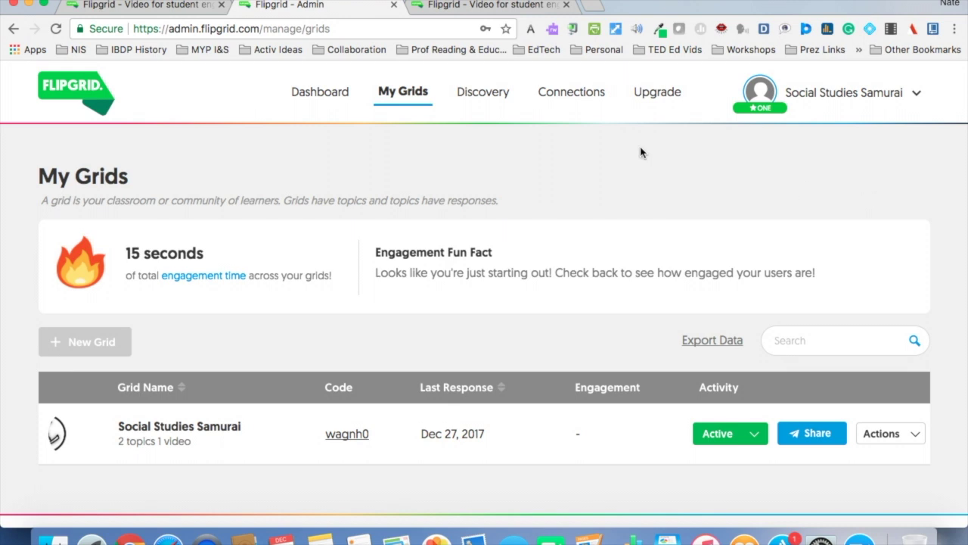
Open the Fact, Myth, Misconception or Lie? topic in Social Studies Samurai, then go to the student Flipgrid page.
left_click(202, 426)
scroll(219, 429, "down", 1)
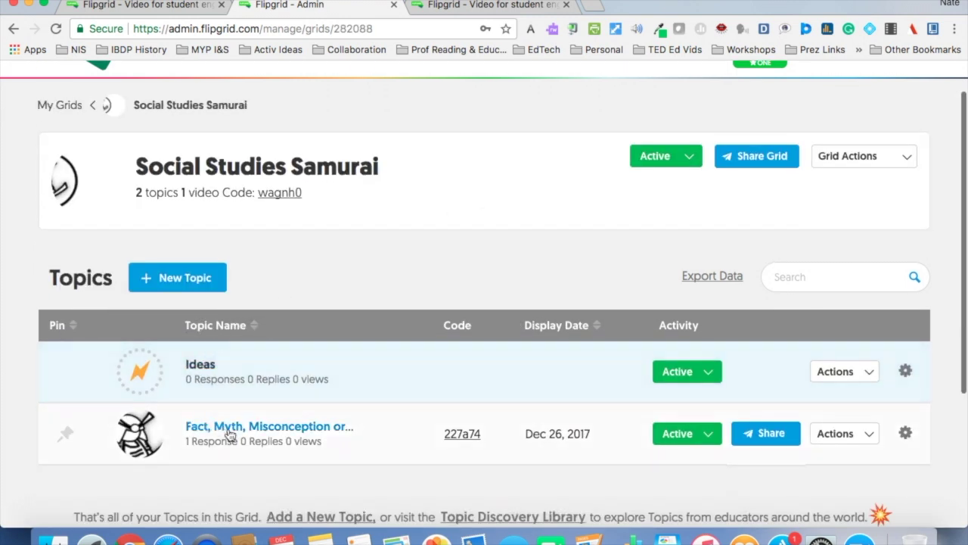
left_click(232, 439)
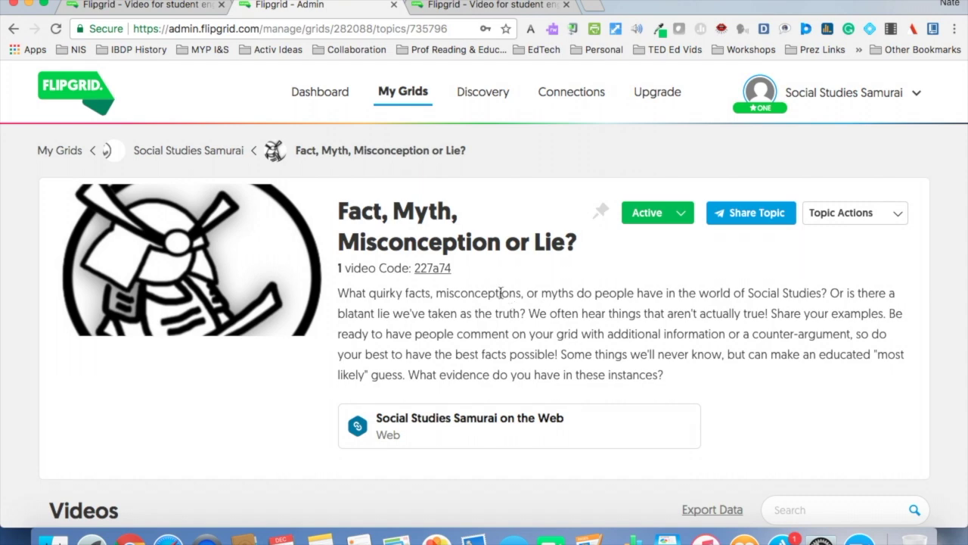
left_click(478, 6)
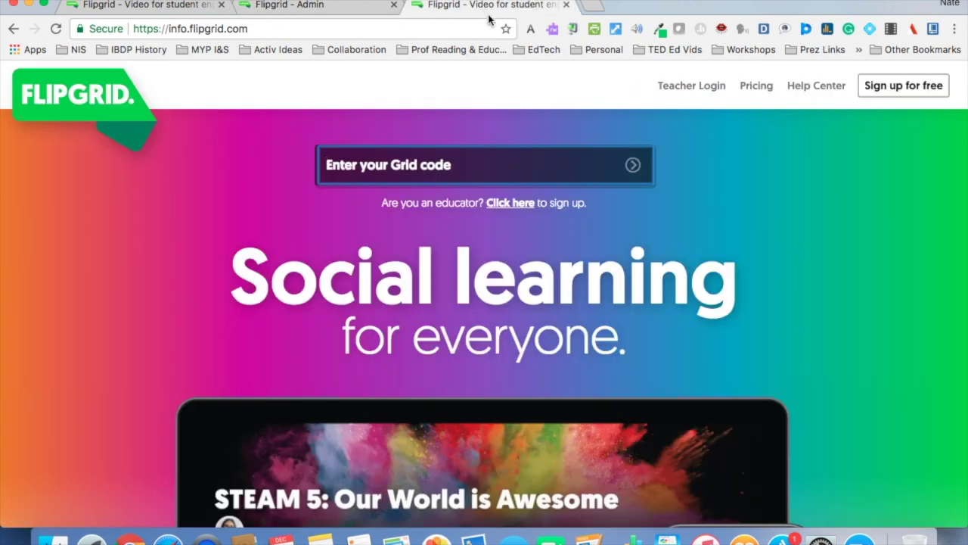
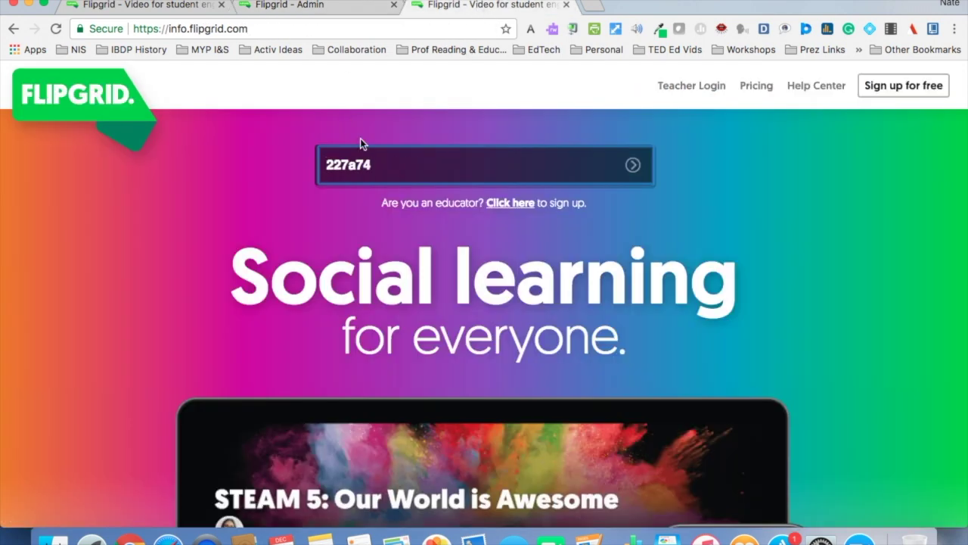
key("Return")
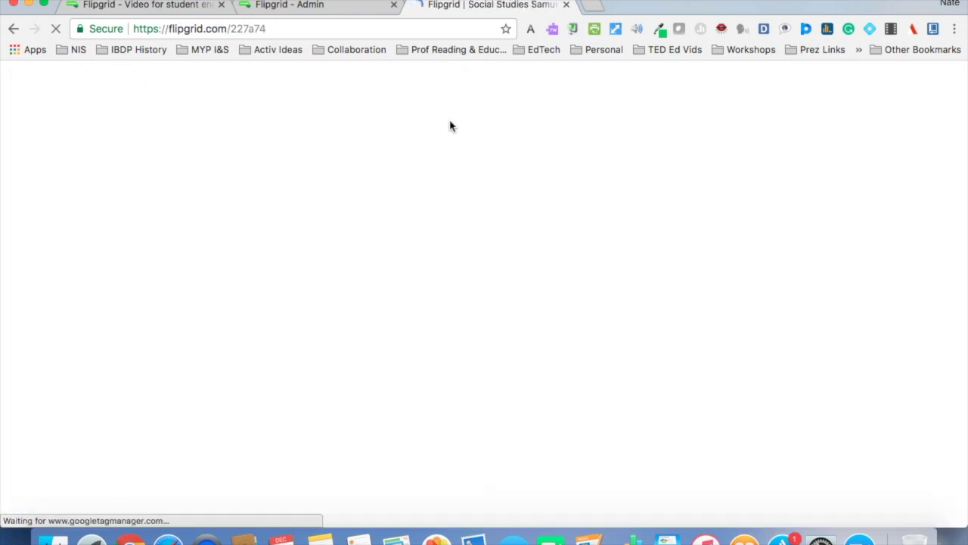
left_click(354, 7)
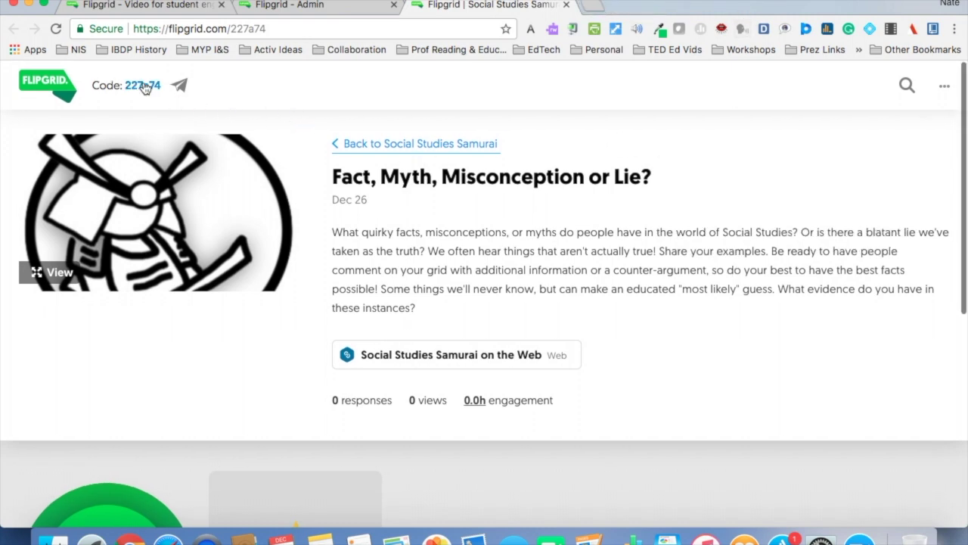
left_click(143, 86)
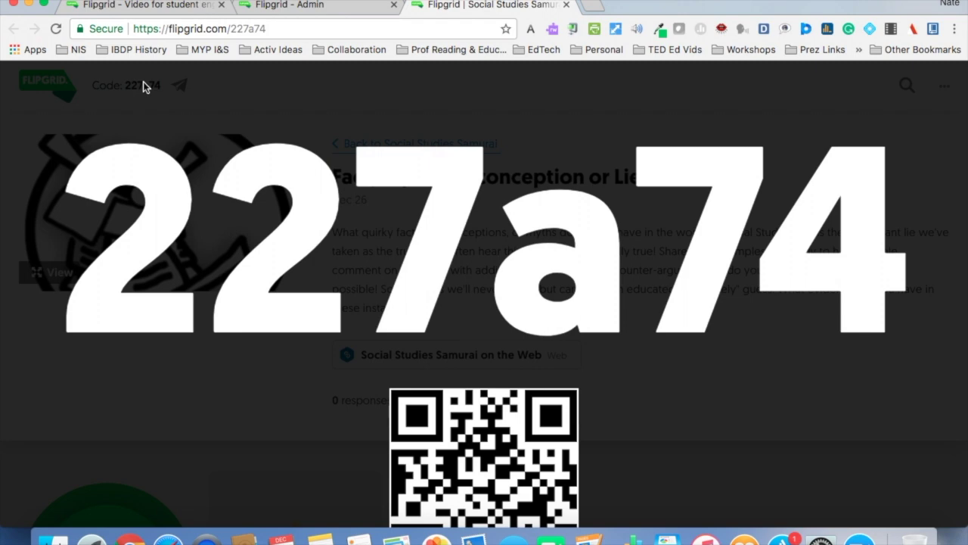
left_click(146, 87)
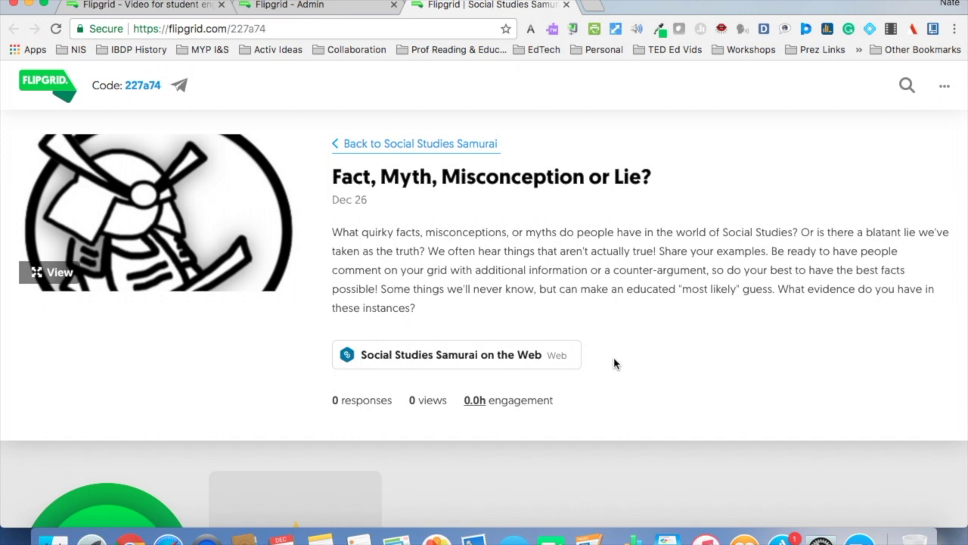
scroll(614, 364, "down", 5)
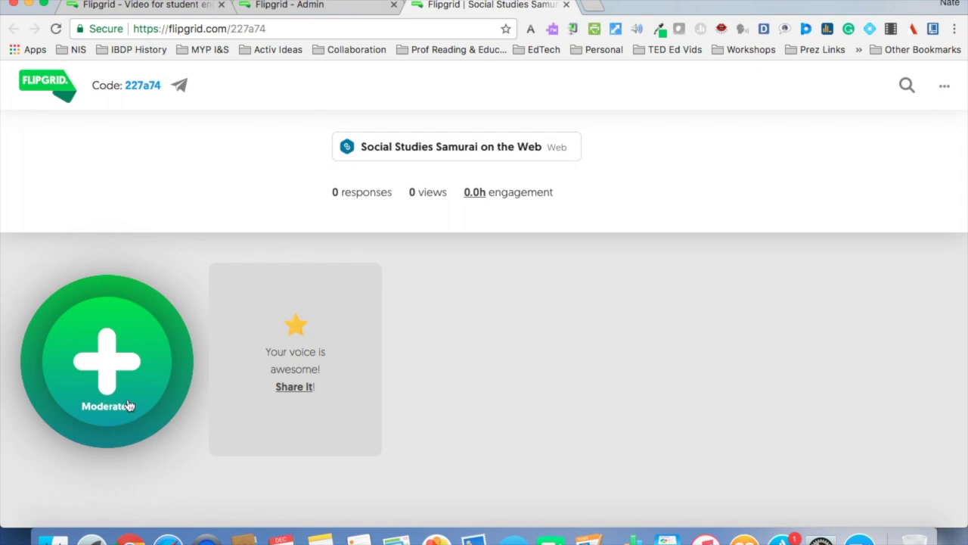
left_click(127, 406)
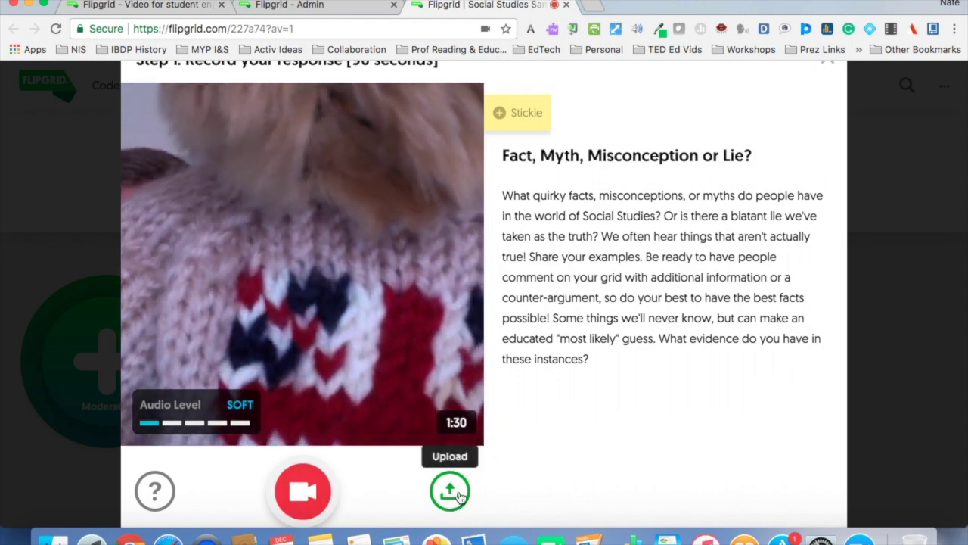
Try the Upload option, then go back to the webcam recorder for the topic.
left_click(454, 493)
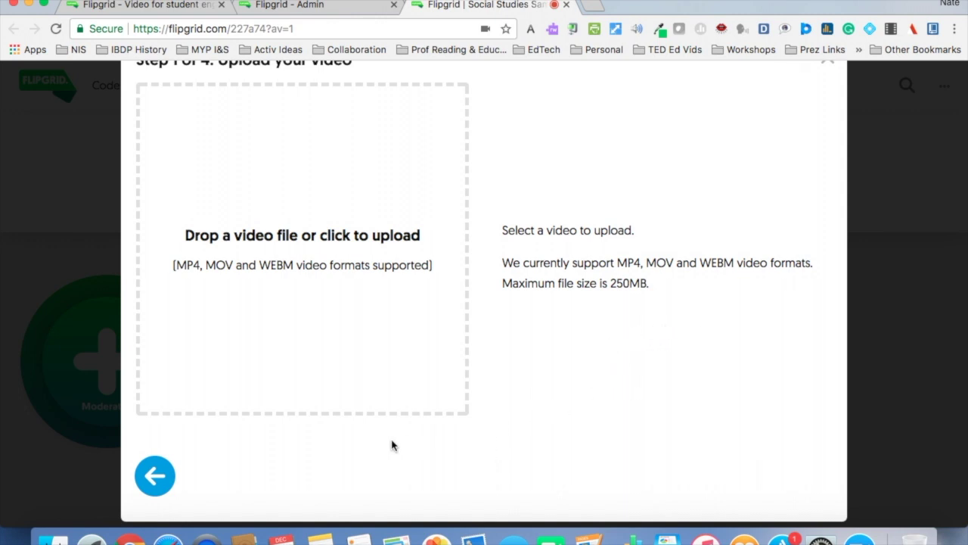
left_click(155, 476)
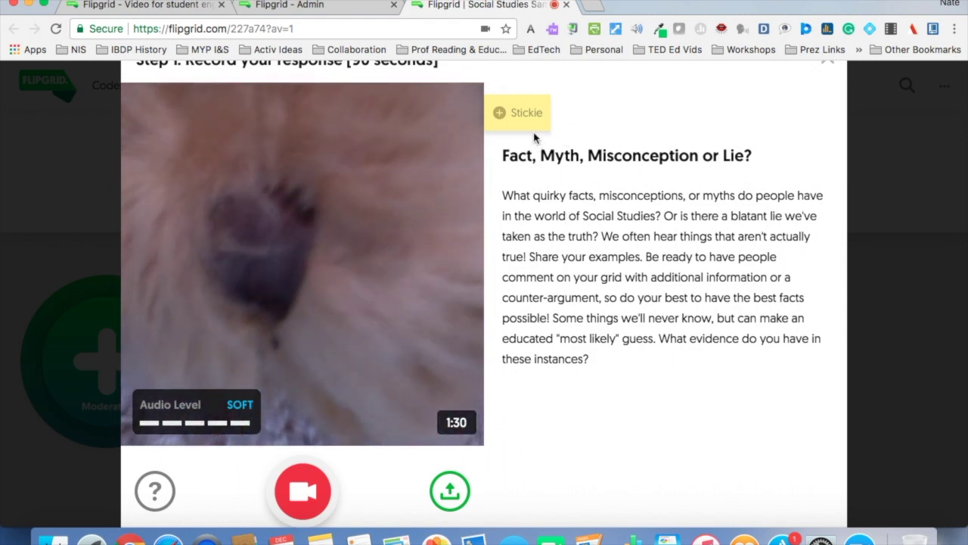
Add a sticky note over the prompt, record the webcam response with a pause, and advance to review.
left_click(520, 113)
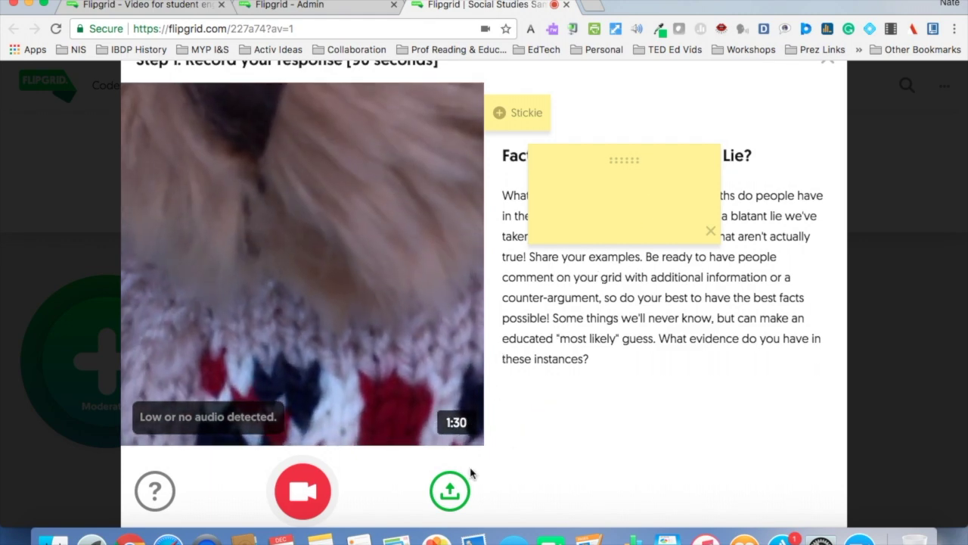
left_click(305, 499)
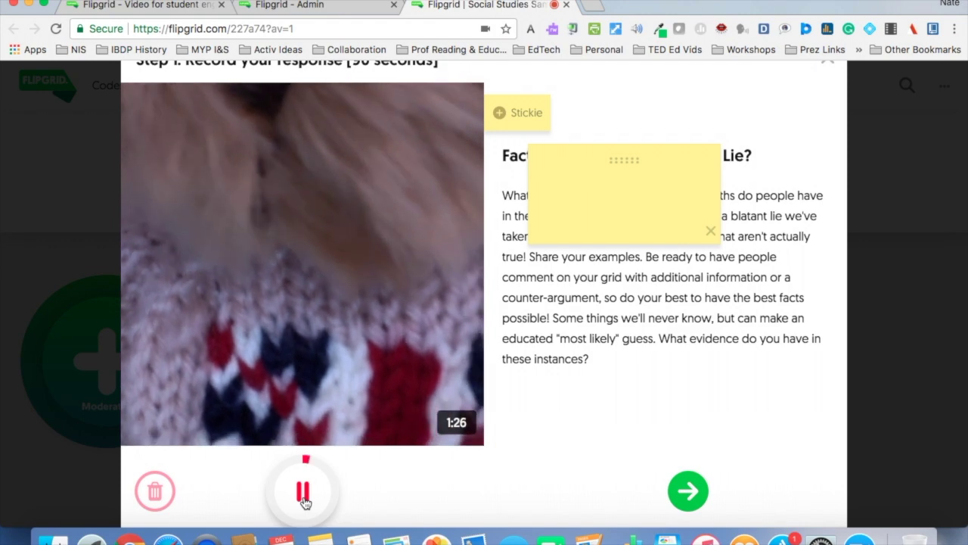
left_click(304, 495)
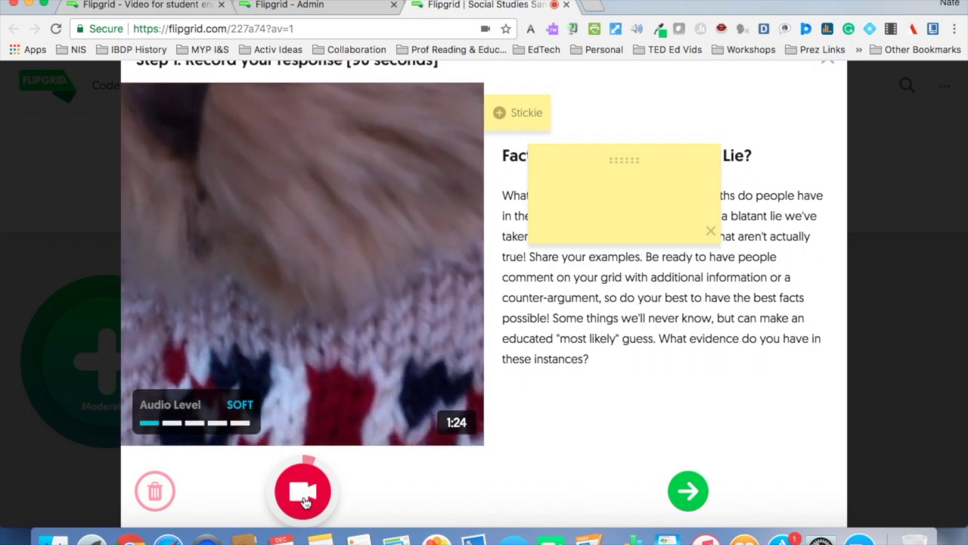
left_click(304, 499)
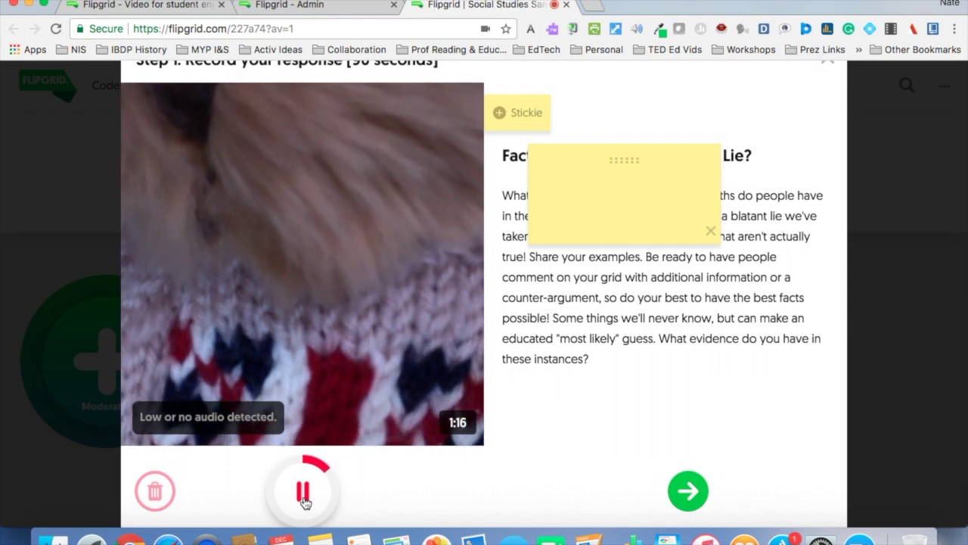
left_click(304, 493)
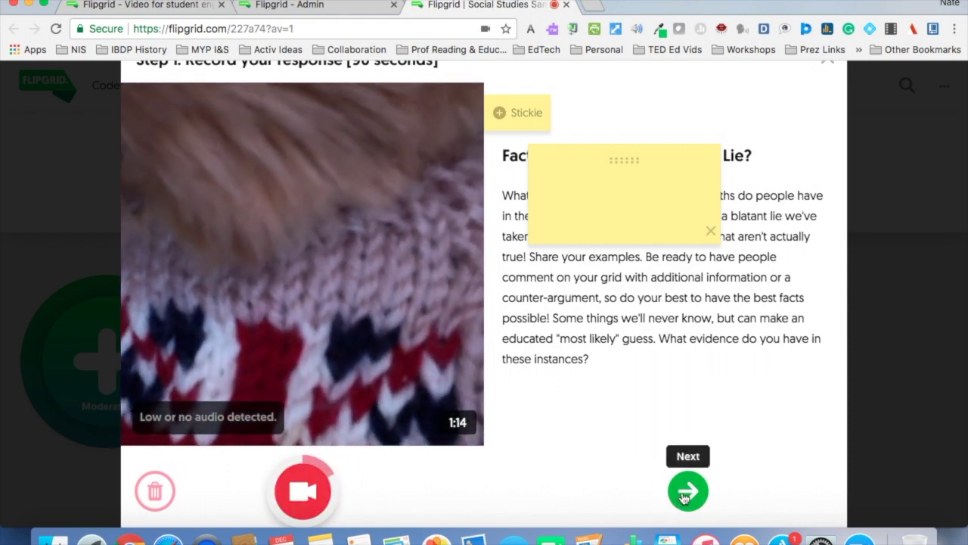
left_click(685, 493)
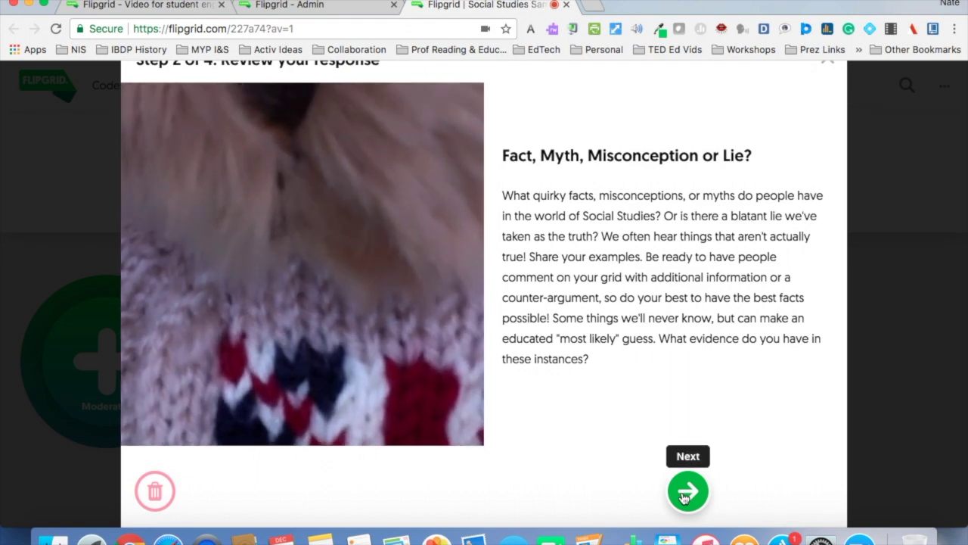
Capture a selfie, place a thinking-face emoji sticker on the sweater, and upload the response.
left_click(686, 493)
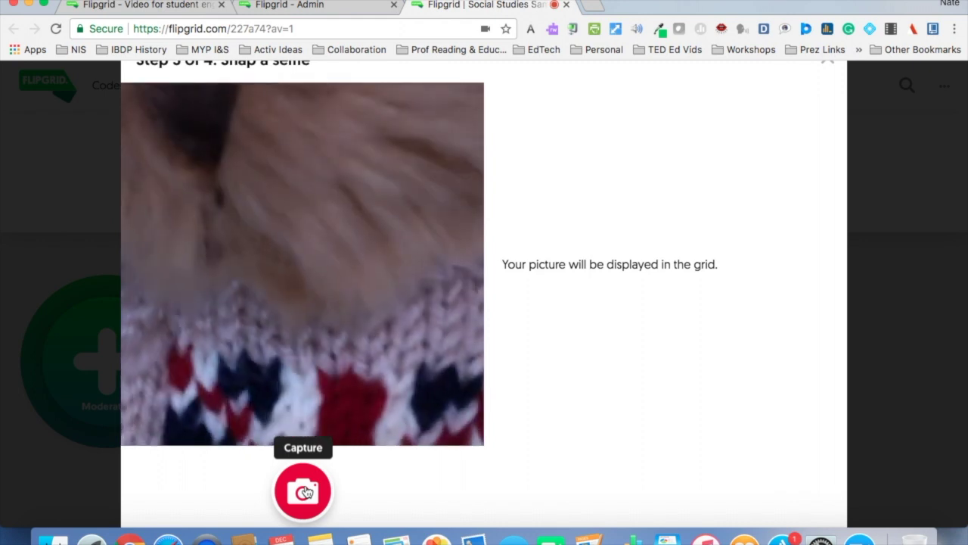
left_click(303, 492)
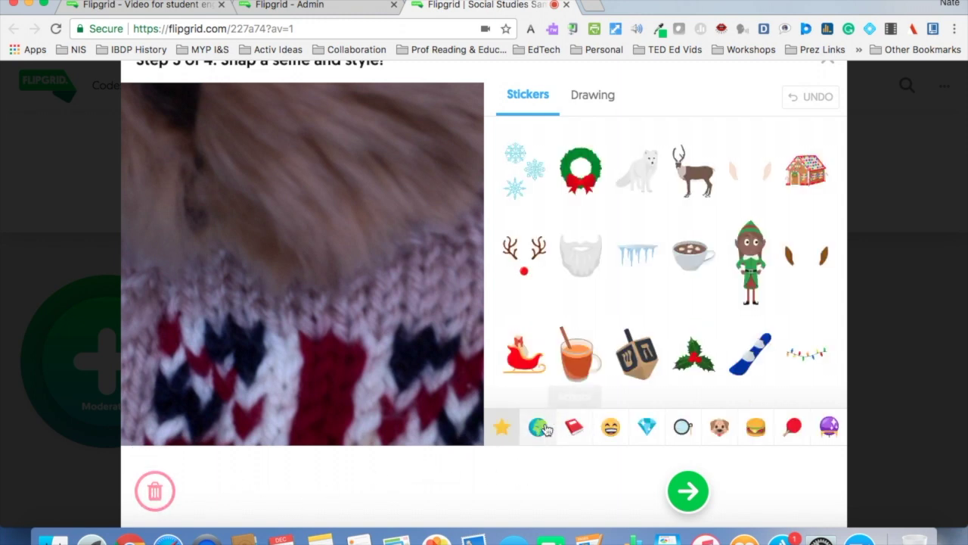
left_click(610, 427)
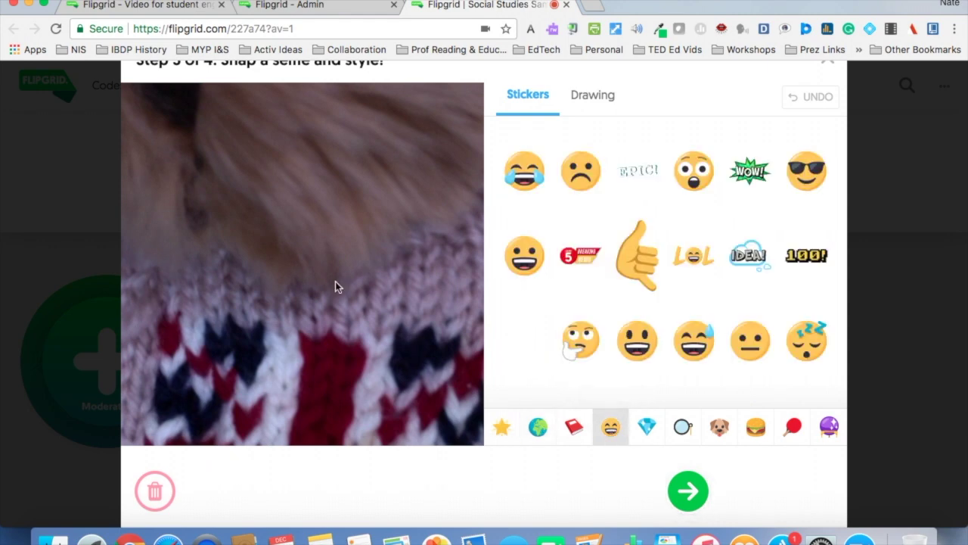
left_click(590, 358)
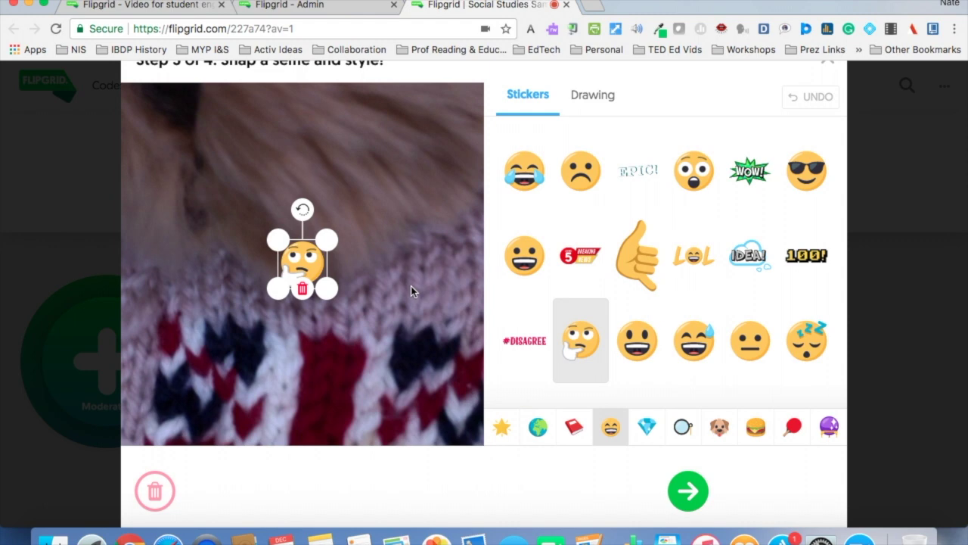
left_click_drag(294, 256, 389, 334)
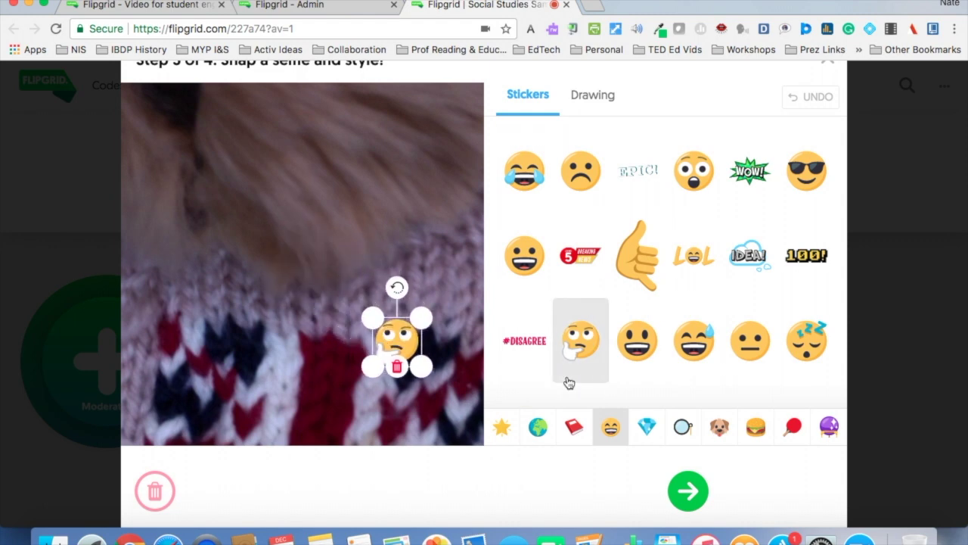
left_click(688, 493)
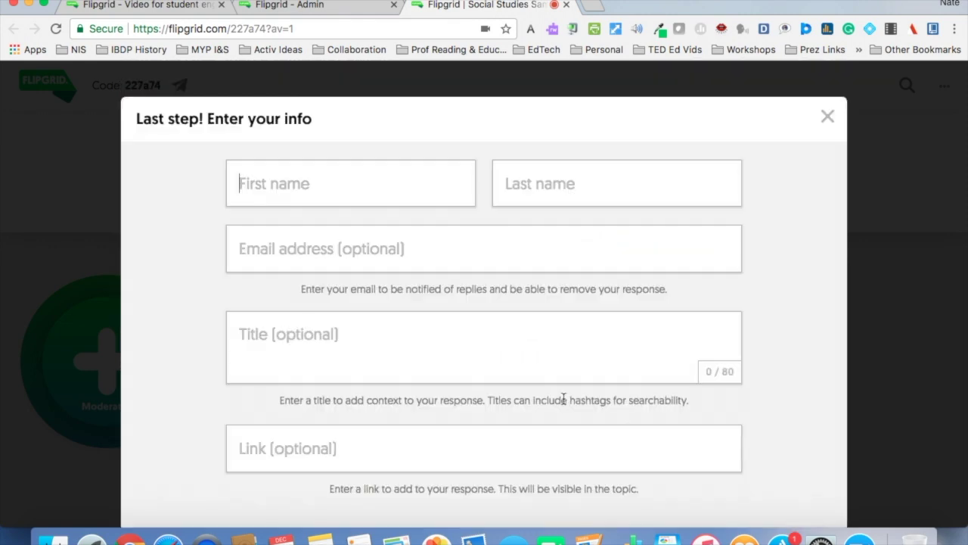
Enter the responder's first and last name, submit the video, and close the Success dialog.
type("Teddy")
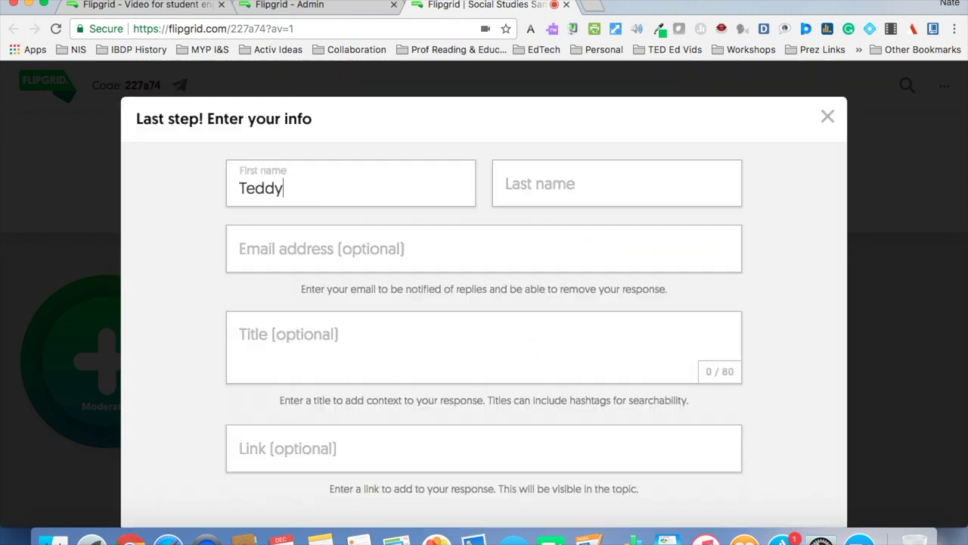
left_click(646, 177)
type("Bear")
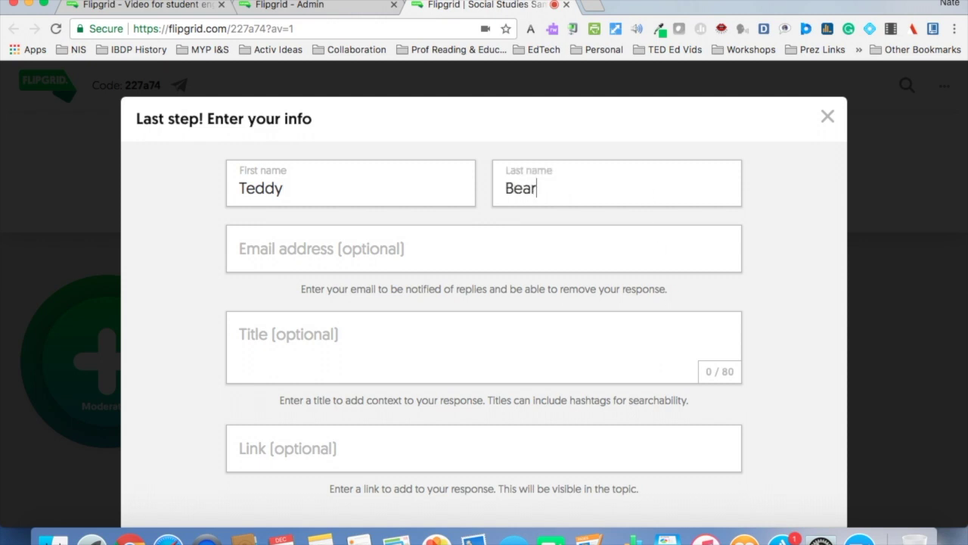
scroll(769, 298, "down", 3)
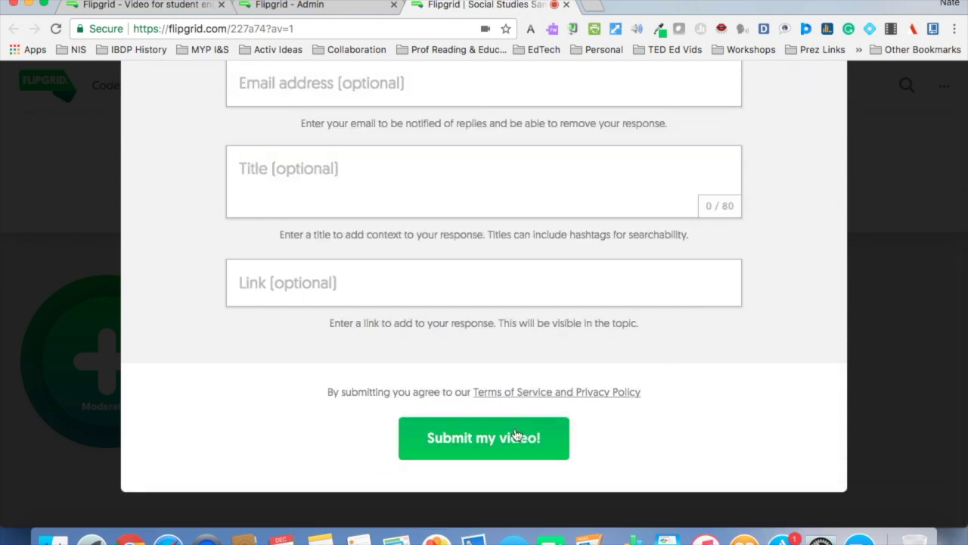
left_click(342, 186)
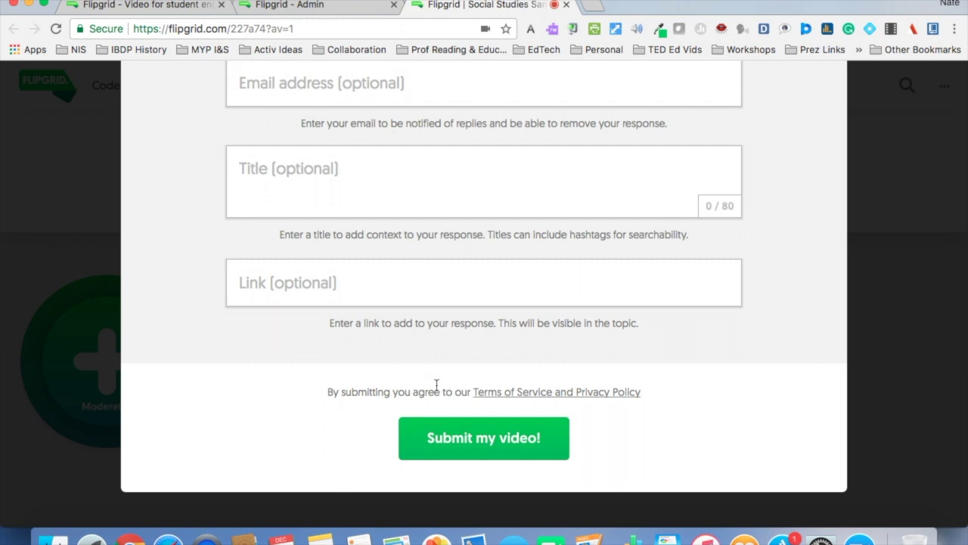
left_click(437, 430)
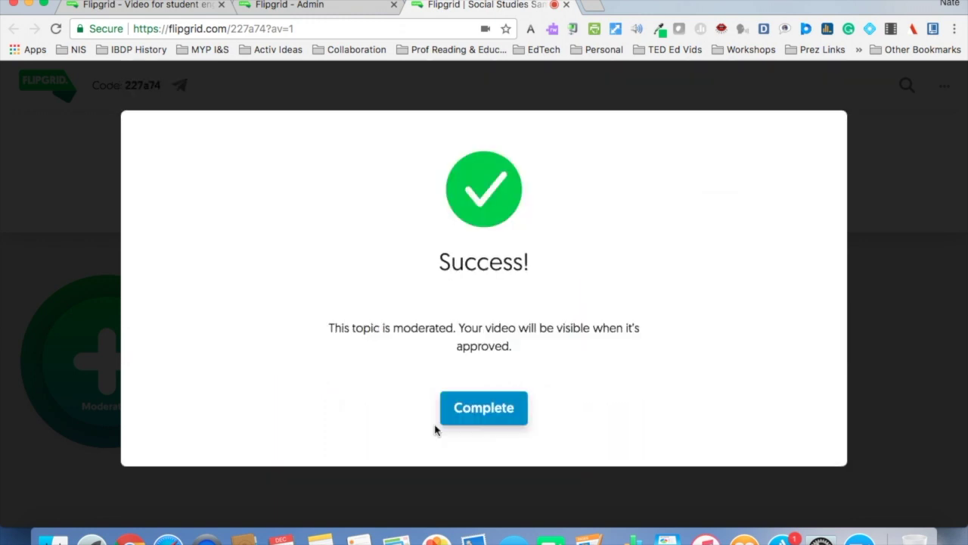
left_click(488, 405)
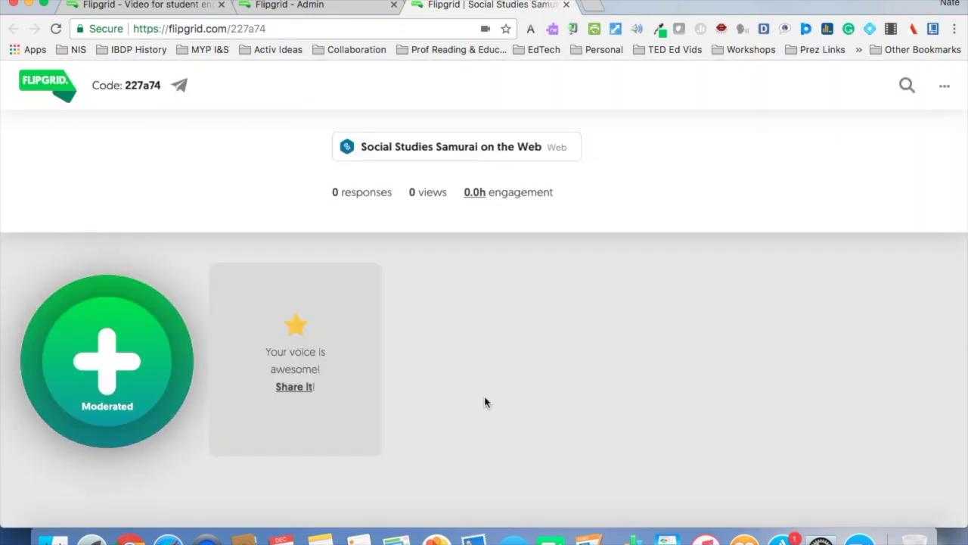
scroll(485, 401, "up", 3)
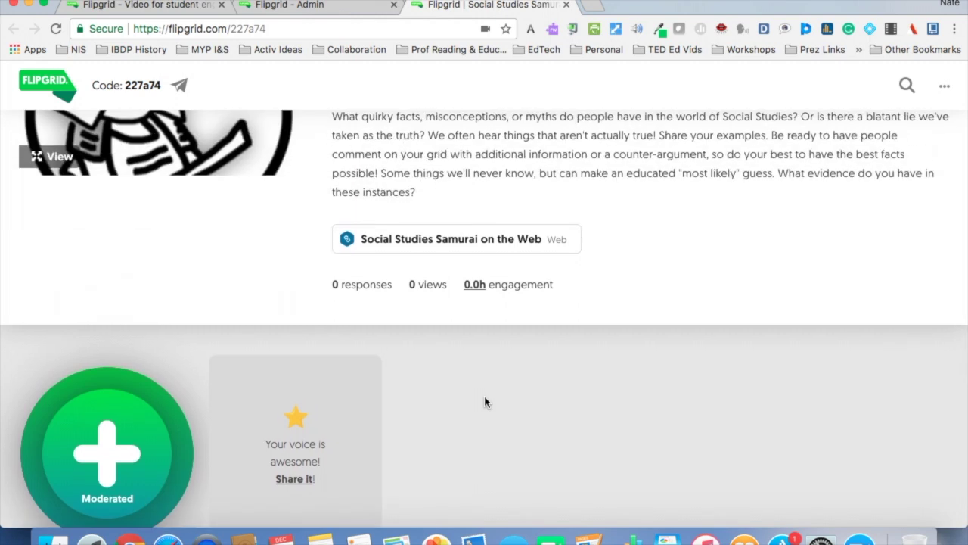
scroll(485, 401, "down", 2)
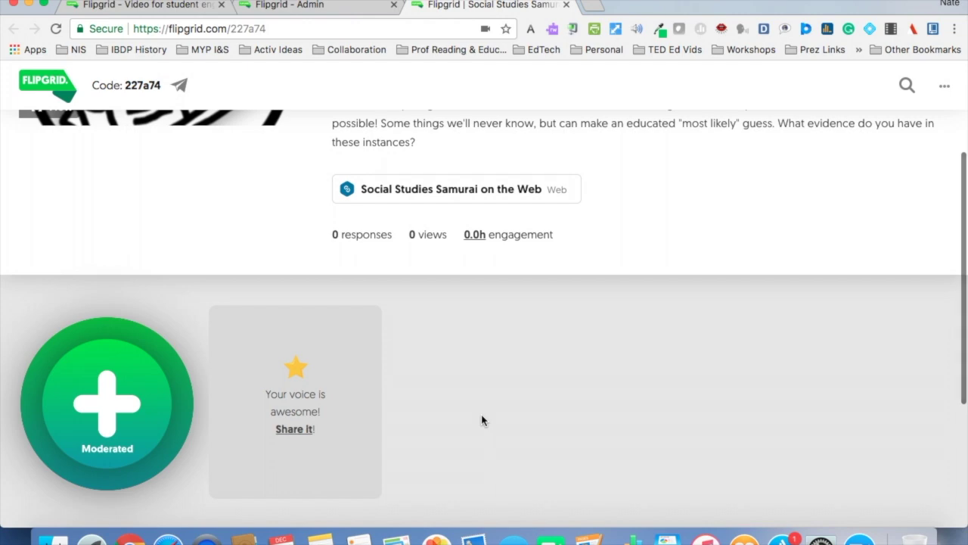